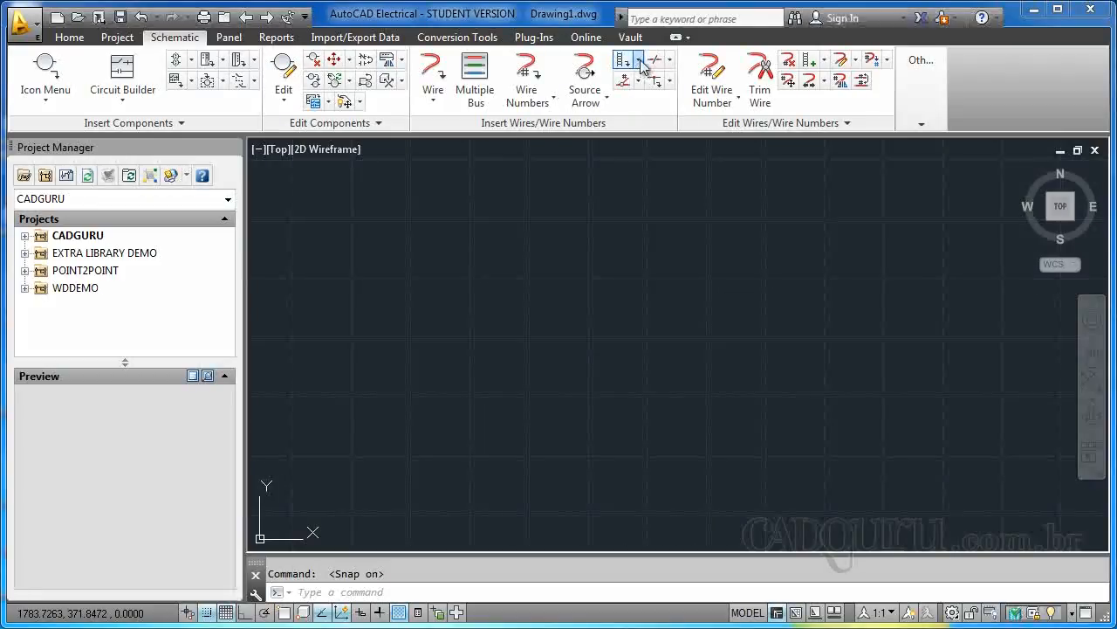
click(640, 61)
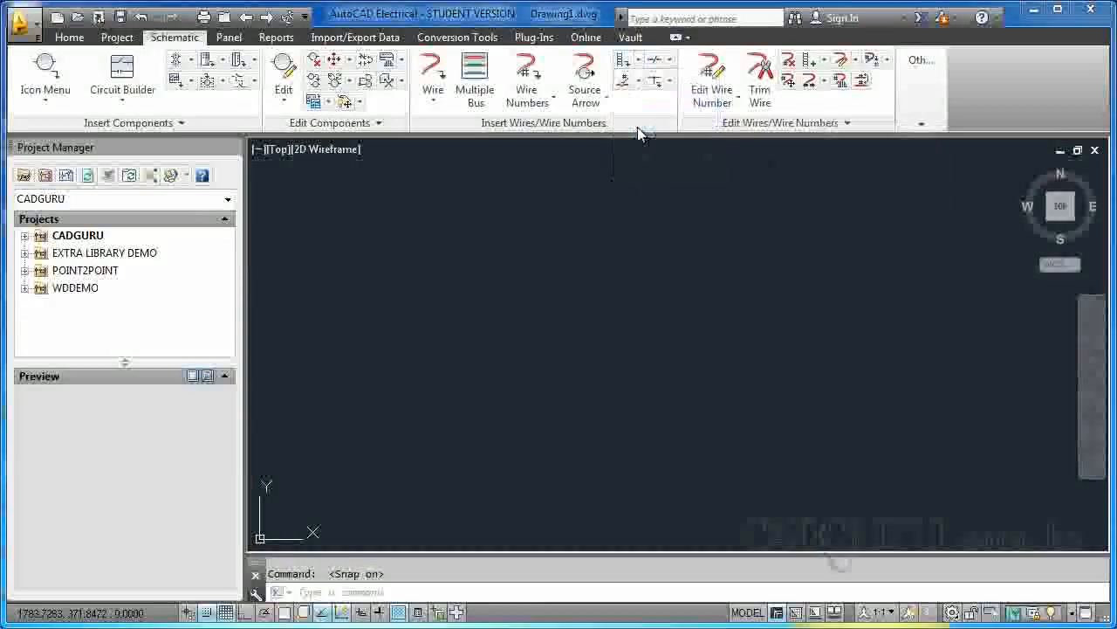
click(637, 129)
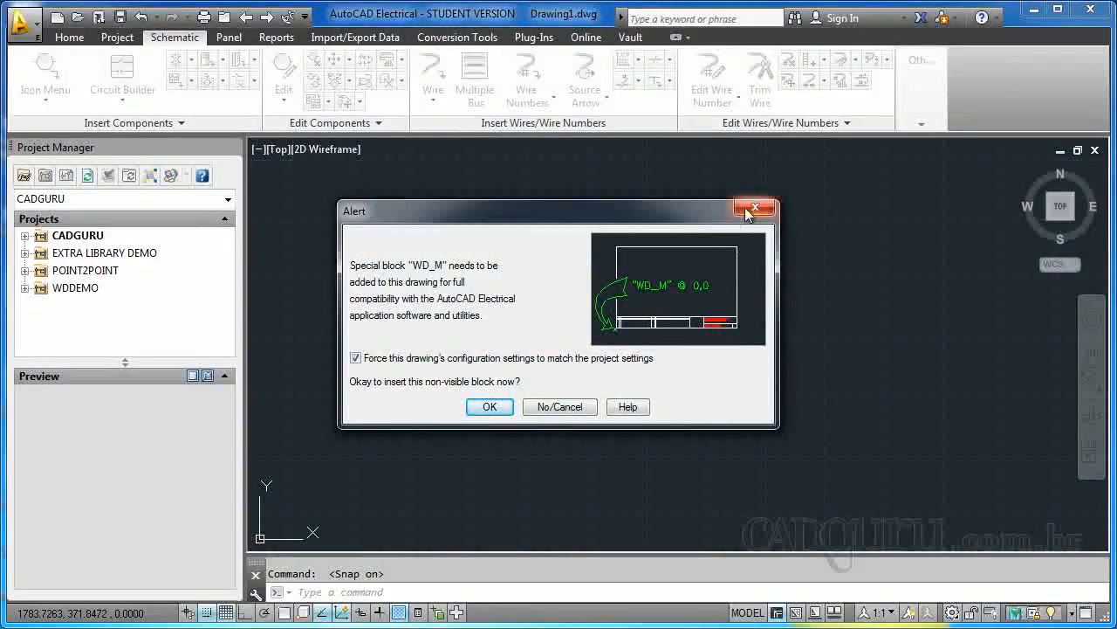
click(740, 211)
Start inserting a ladder and accept adding the WD_M block with drawing settings forced to match the project
click(638, 59)
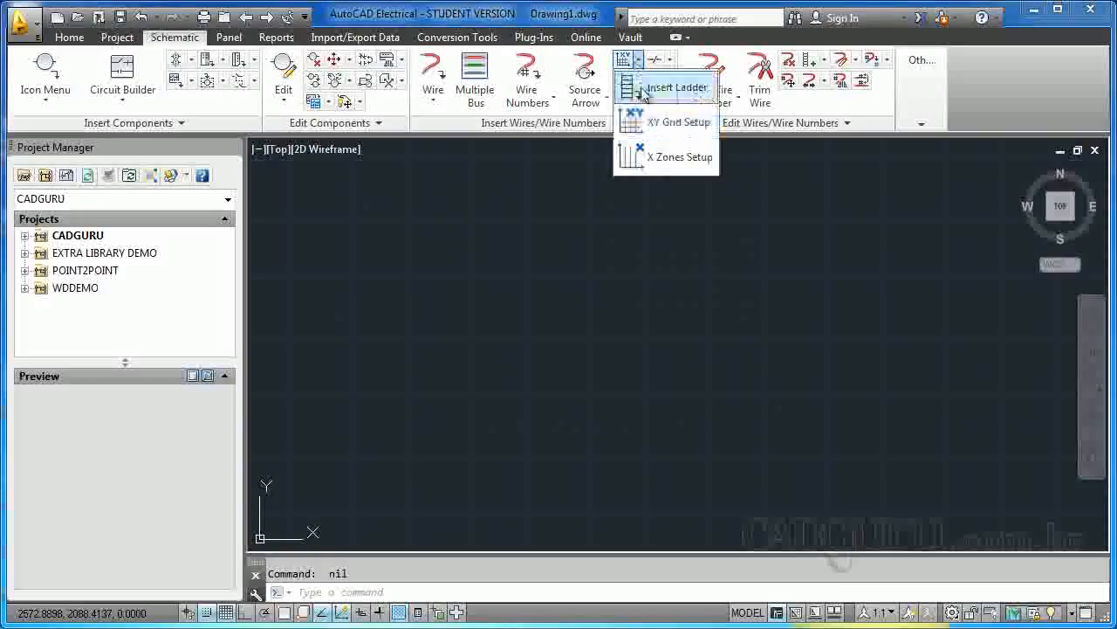
click(643, 90)
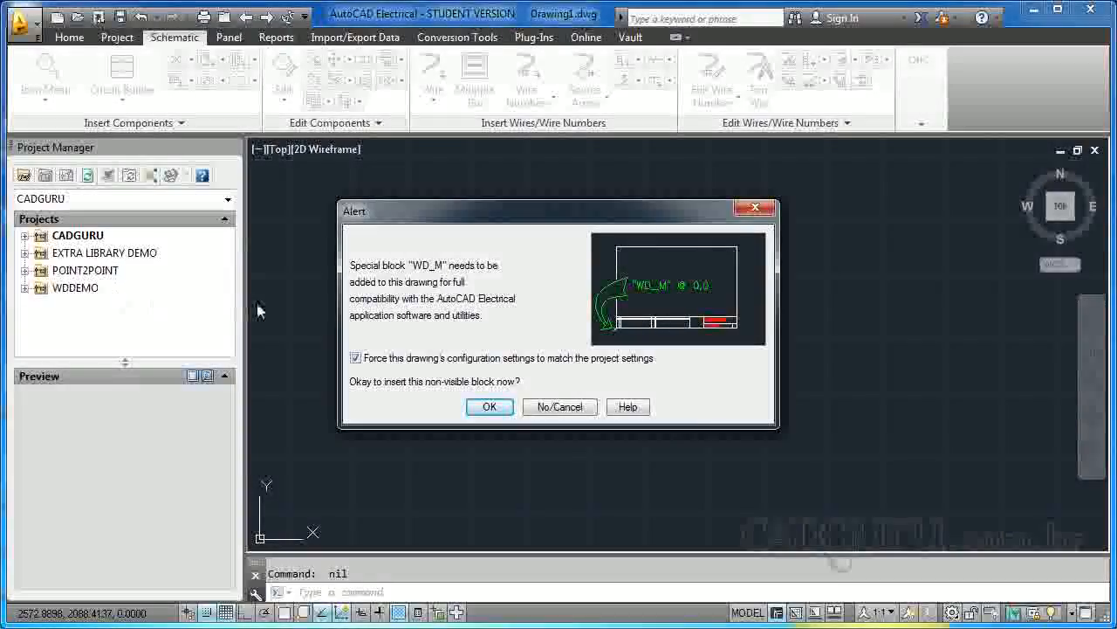
click(487, 407)
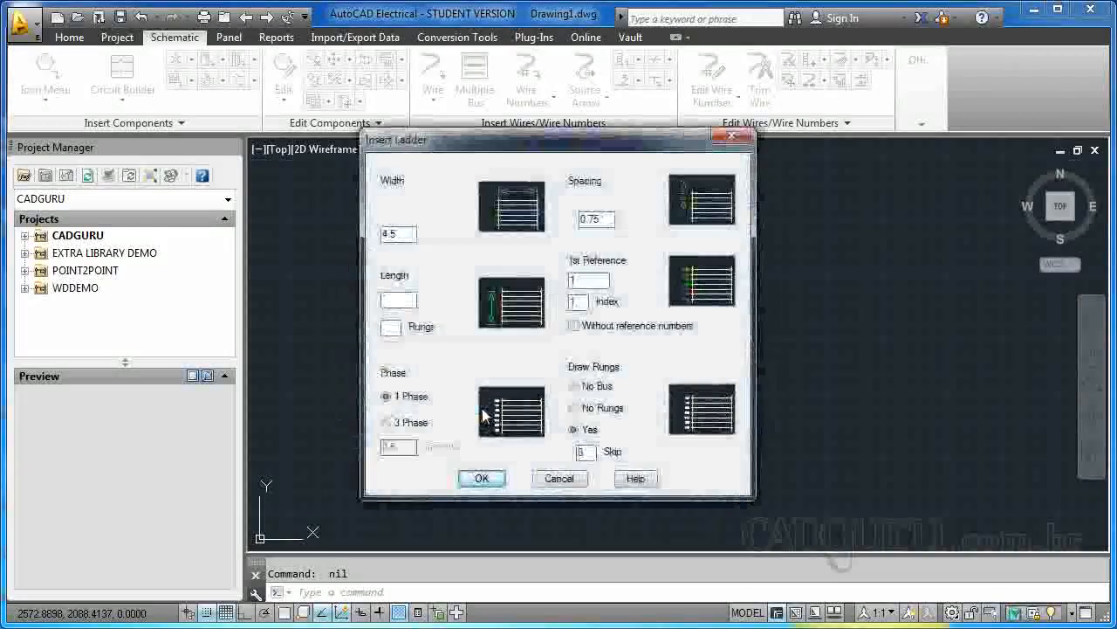
drag(491, 148, 504, 181)
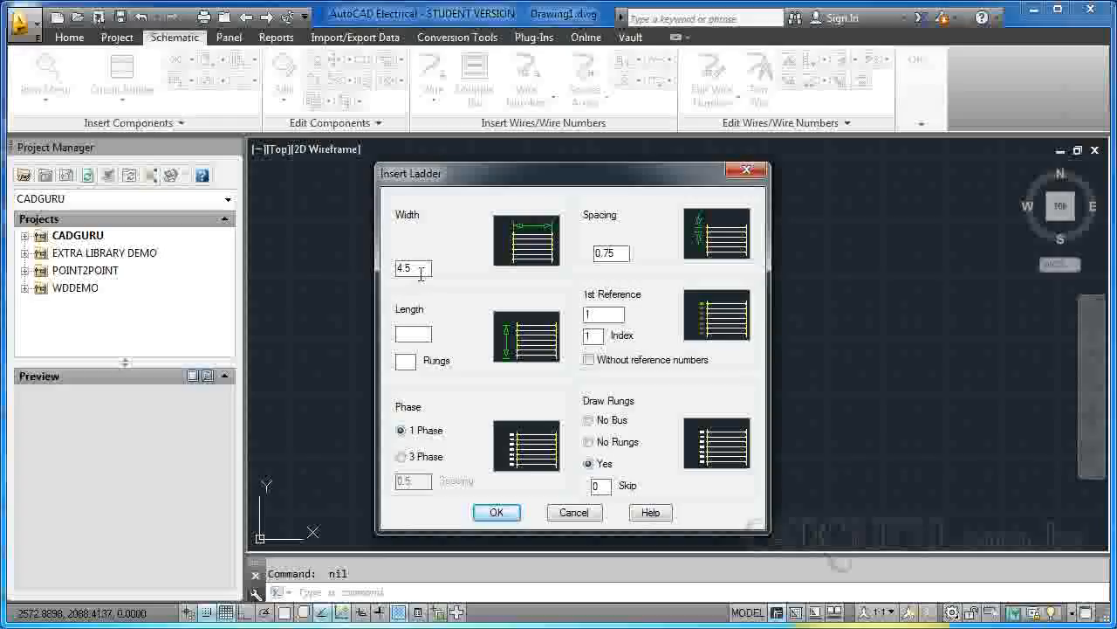
Set the ladder's width to 150 and its rung spacing to 30
drag(418, 272, 367, 274)
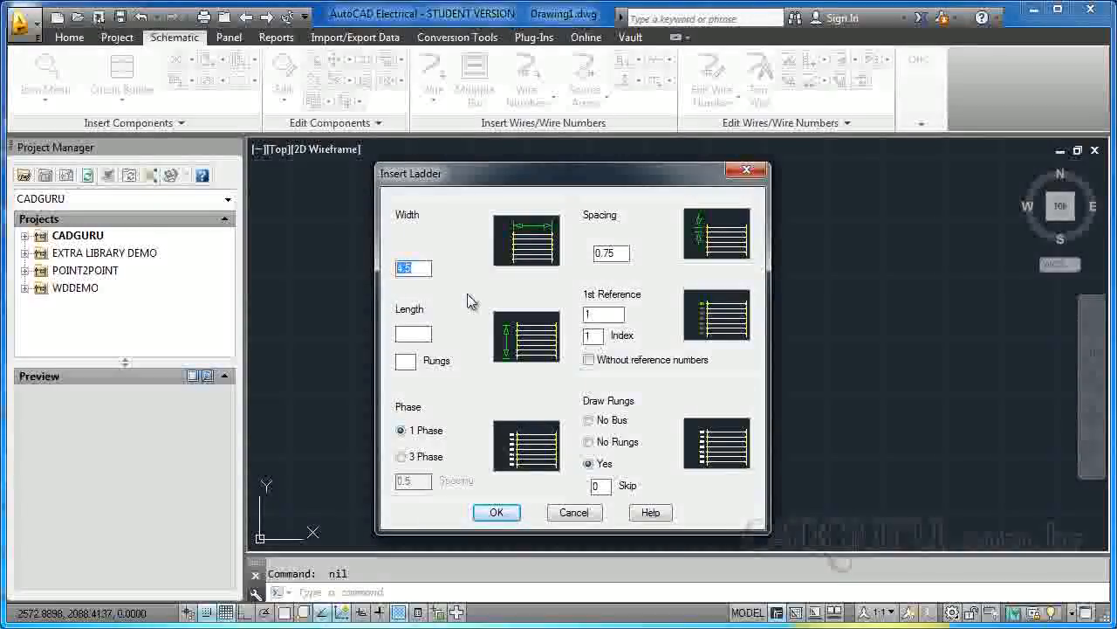
text(150)
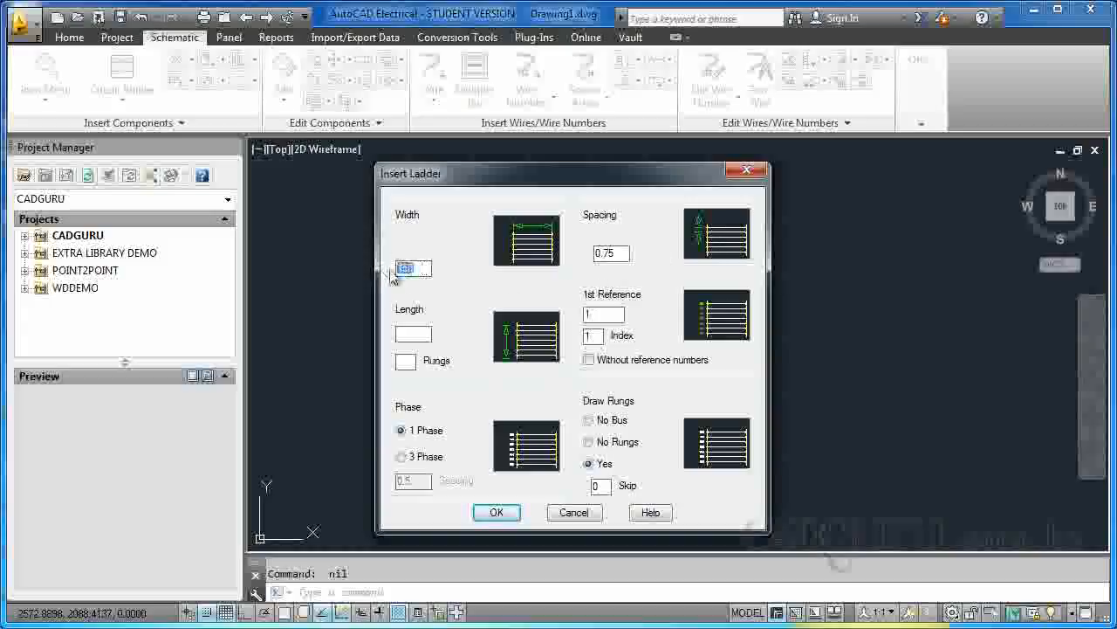
double_click(603, 252)
text(30)
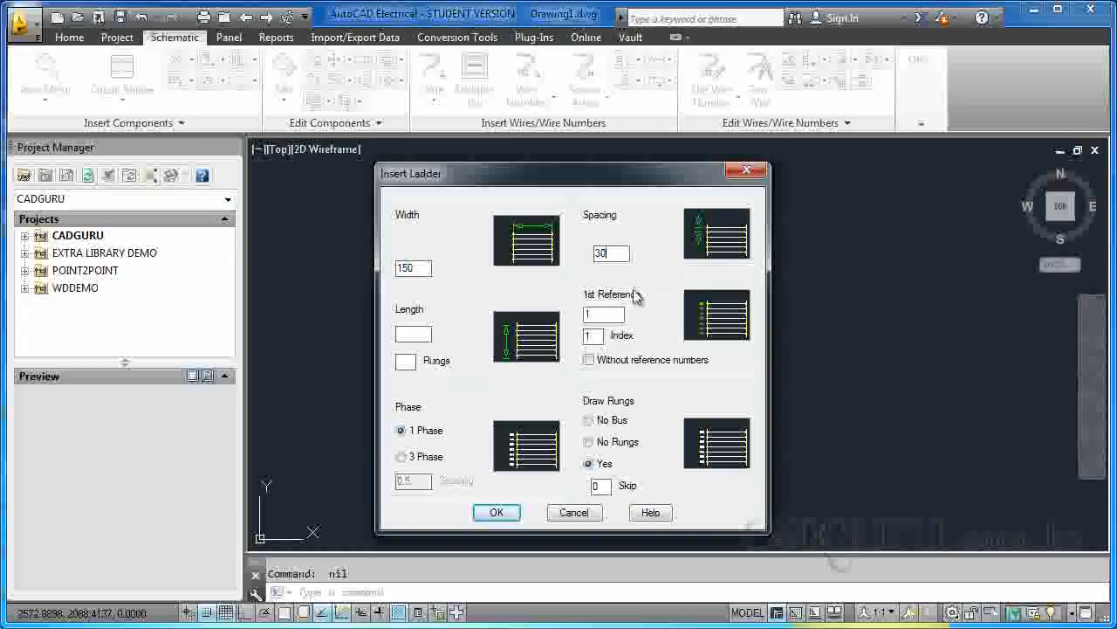
Try a ladder length of 150 with 6 rungs
click(401, 332)
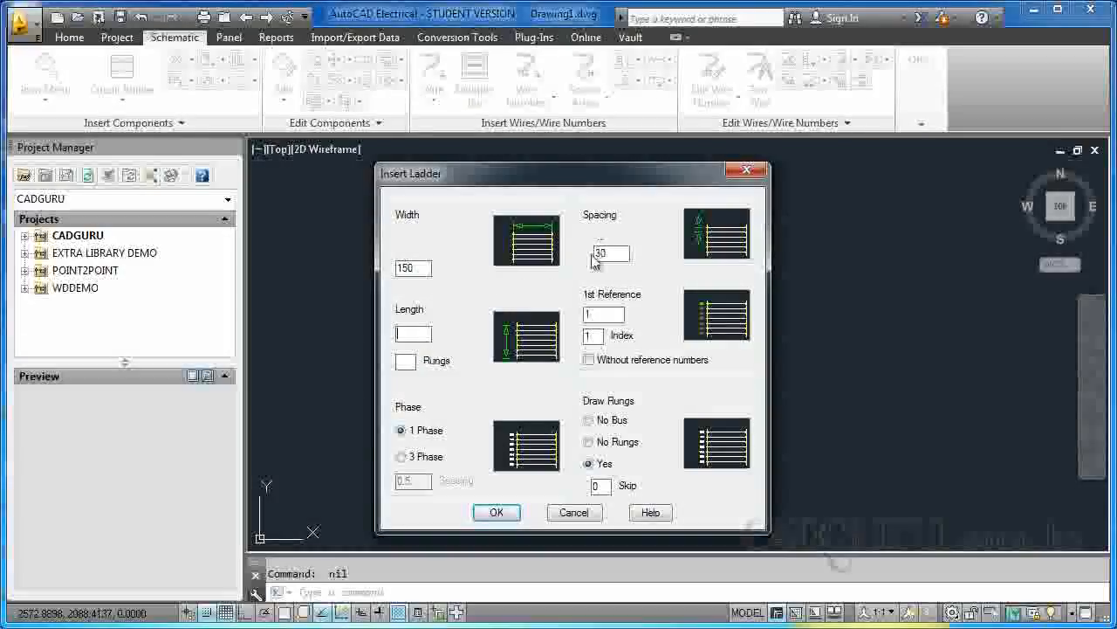
click(398, 268)
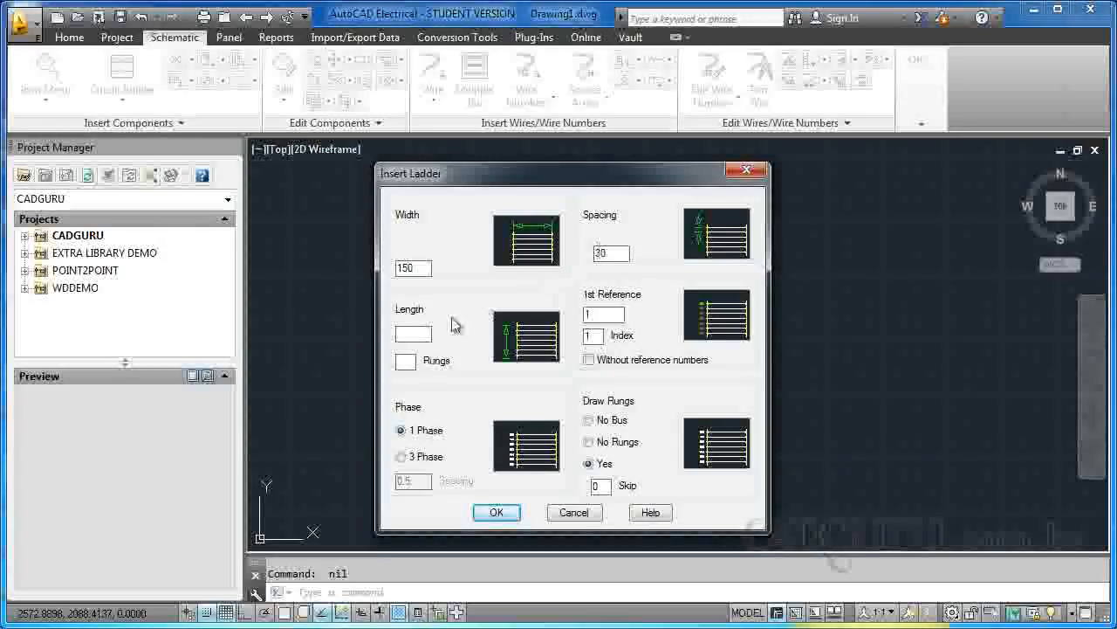
text(150)
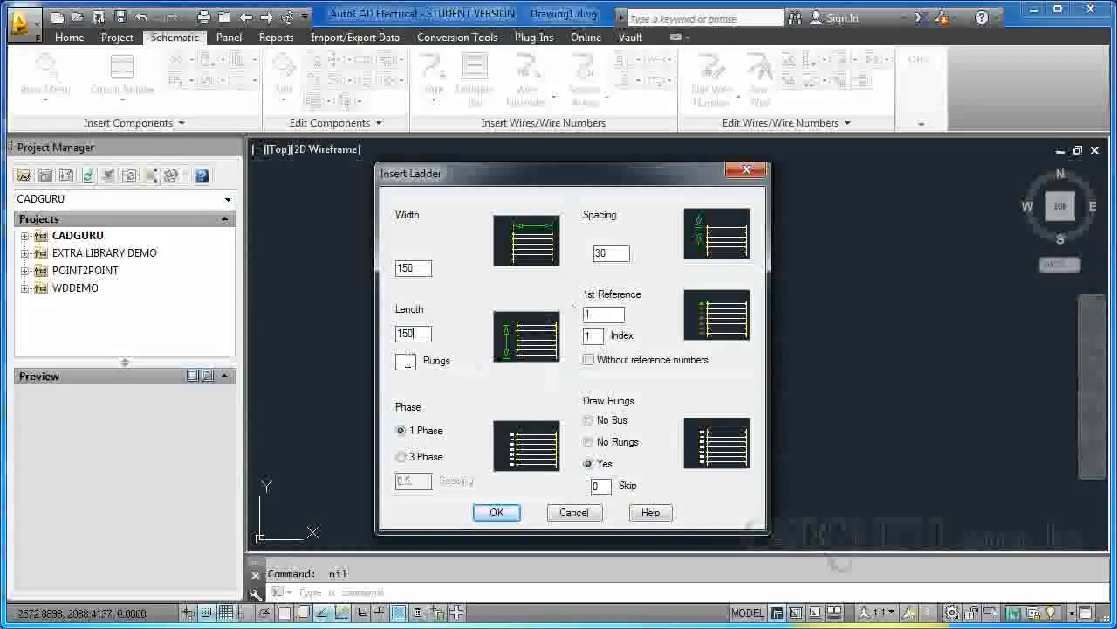
click(407, 360)
text(6)
Clear the ladder's length and set the number of rungs to 5 so the length is calculated from them
double_click(414, 335)
key(BackSpace)
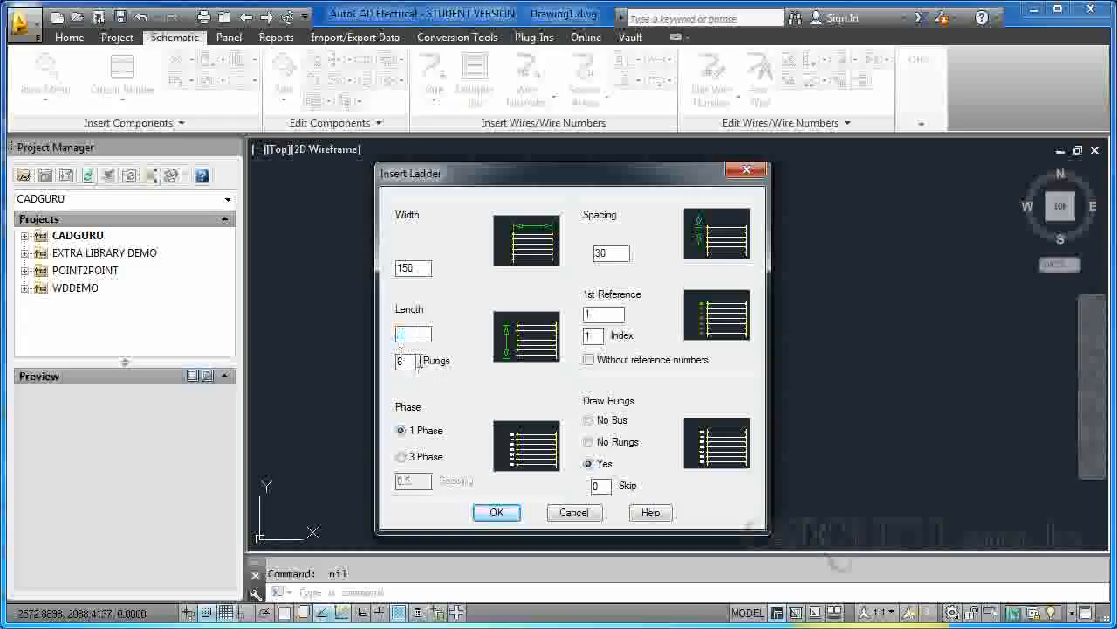
text(5)
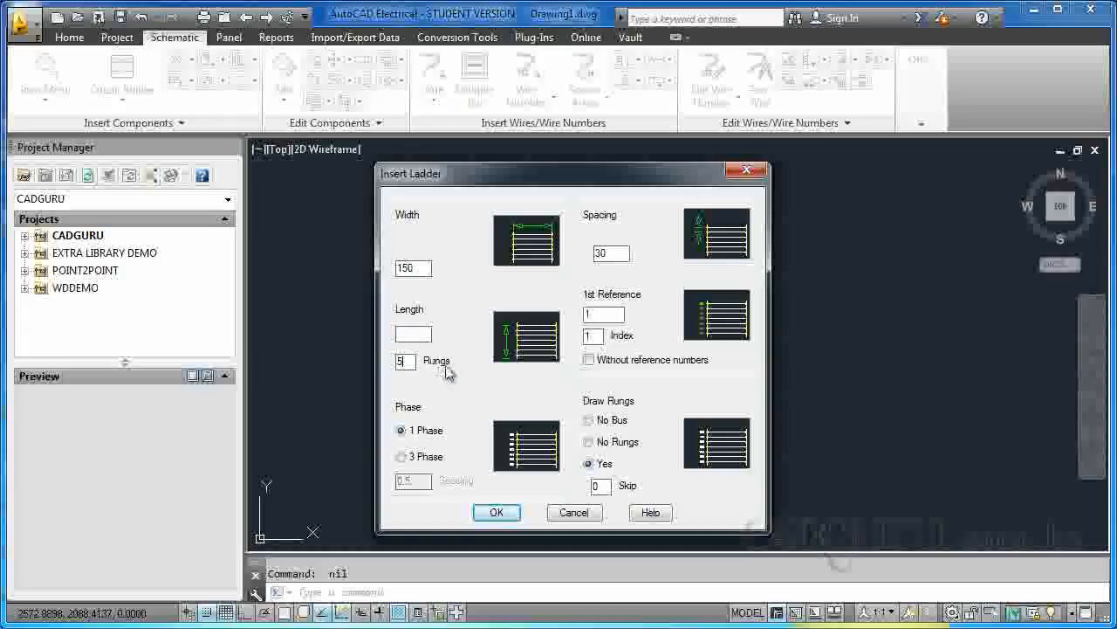
click(427, 333)
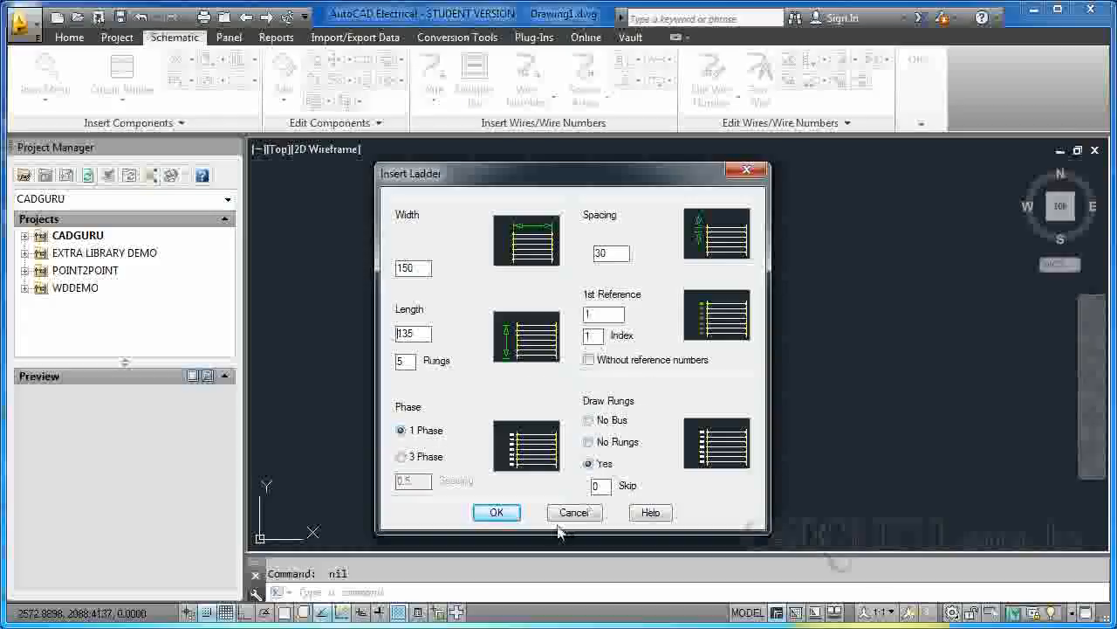
Accept the ladder settings and place the single-phase ladder by picking the start position of its first rung
click(510, 516)
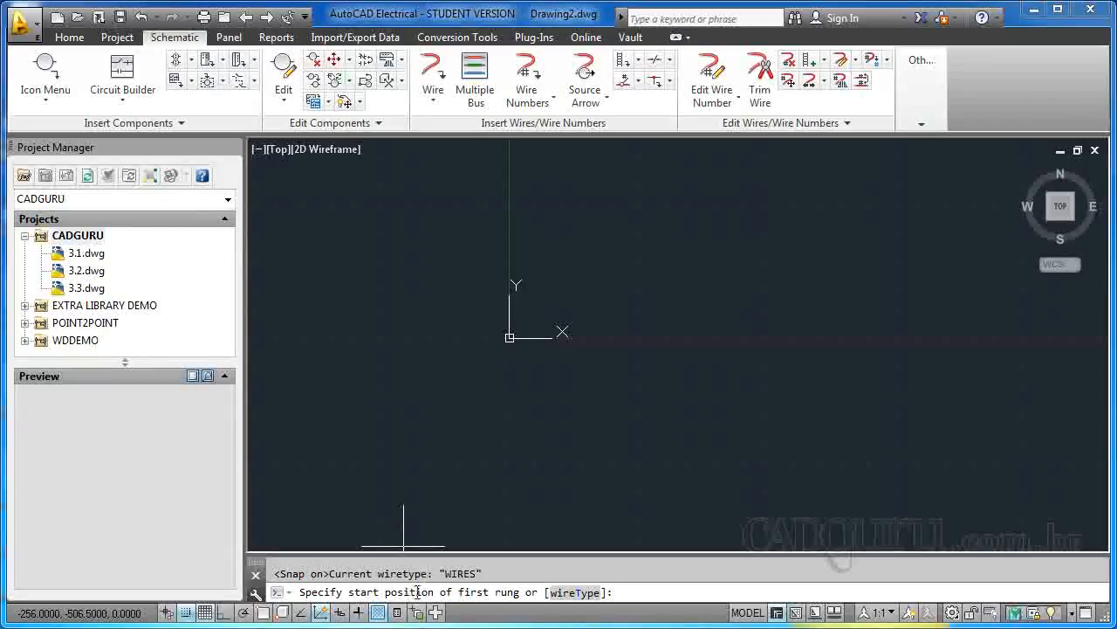
click(665, 210)
scroll(694, 244, up, 2)
middle_drag(735, 264, 699, 324)
scroll(644, 309, up, 4)
scroll(628, 294, down, 2)
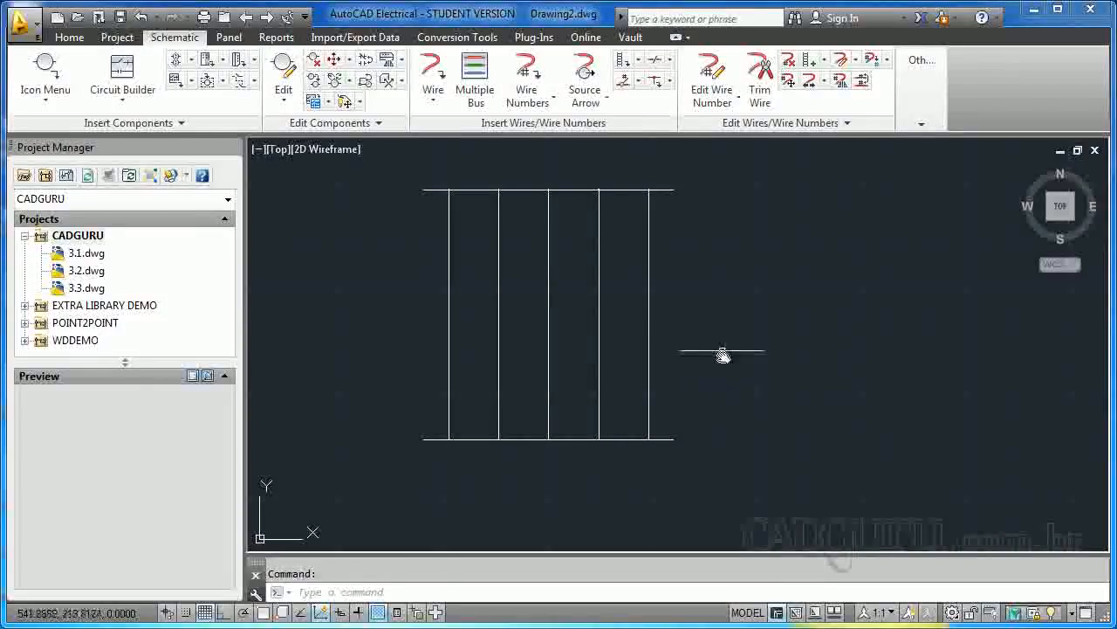
Examine the inserted ladder up close, going over its rungs, both bus lines and the area around them
mouse_move(498, 198)
middle_down()
mouse_move(560, 341)
mouse_move(570, 288)
middle_up()
scroll(559, 342, up, 6)
scroll(756, 381, down, 5)
middle_drag(654, 381, 908, 332)
scroll(597, 354, down, 2)
middle_drag(596, 354, 830, 325)
middle_drag(518, 325, 666, 313)
scroll(442, 289, up, 8)
scroll(467, 289, down, 8)
middle_drag(541, 302, 356, 312)
scroll(682, 296, down, 2)
middle_drag(725, 308, 642, 284)
scroll(676, 277, up, 8)
scroll(676, 277, down, 7)
middle_drag(838, 289, 417, 314)
scroll(761, 294, up, 7)
middle_drag(761, 294, 689, 304)
middle_drag(606, 364, 654, 314)
scroll(654, 314, down, 6)
middle_drag(726, 478, 597, 232)
scroll(596, 233, down, 6)
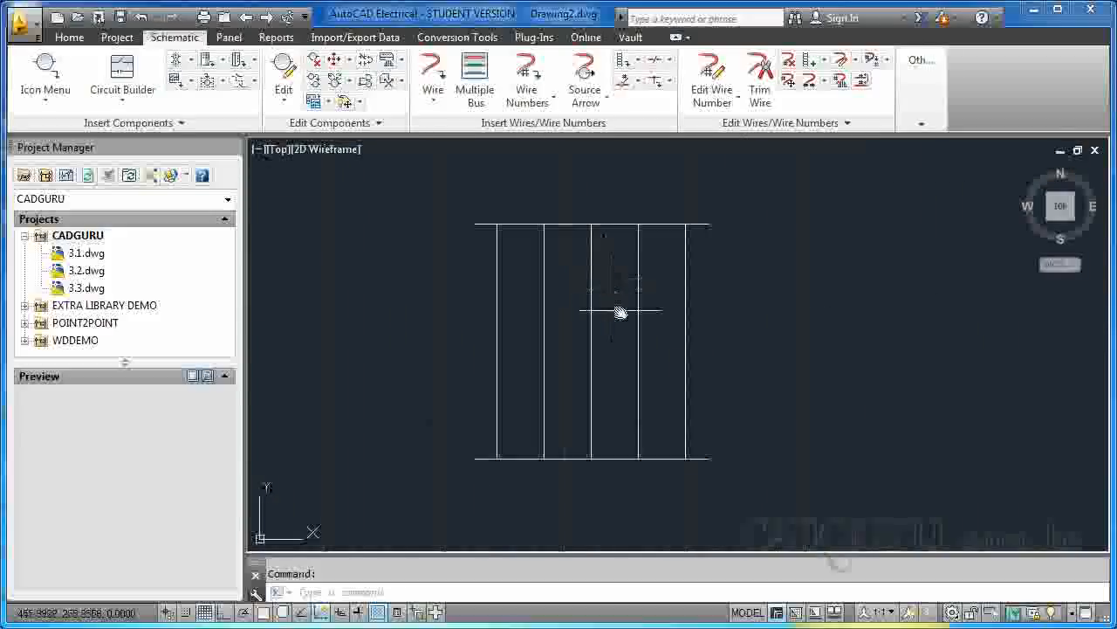
middle_drag(618, 311, 623, 293)
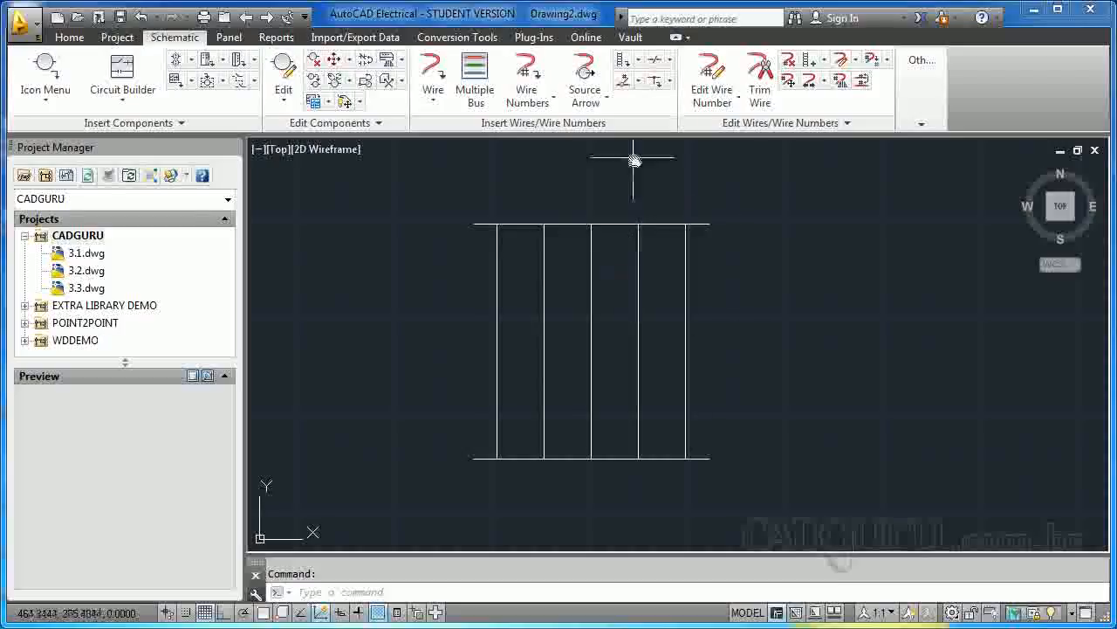
Start a second ladder with width 150 and spacing 30, leaving its length and rung count empty
click(625, 68)
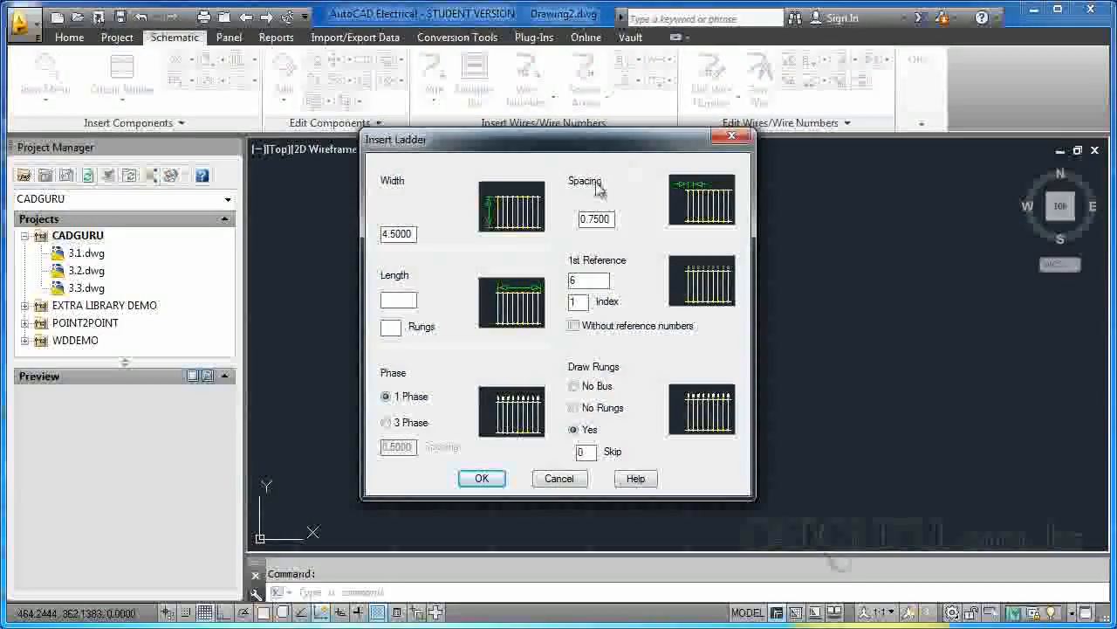
drag(414, 234, 339, 234)
text(150)
drag(612, 219, 580, 220)
text(30)
click(400, 301)
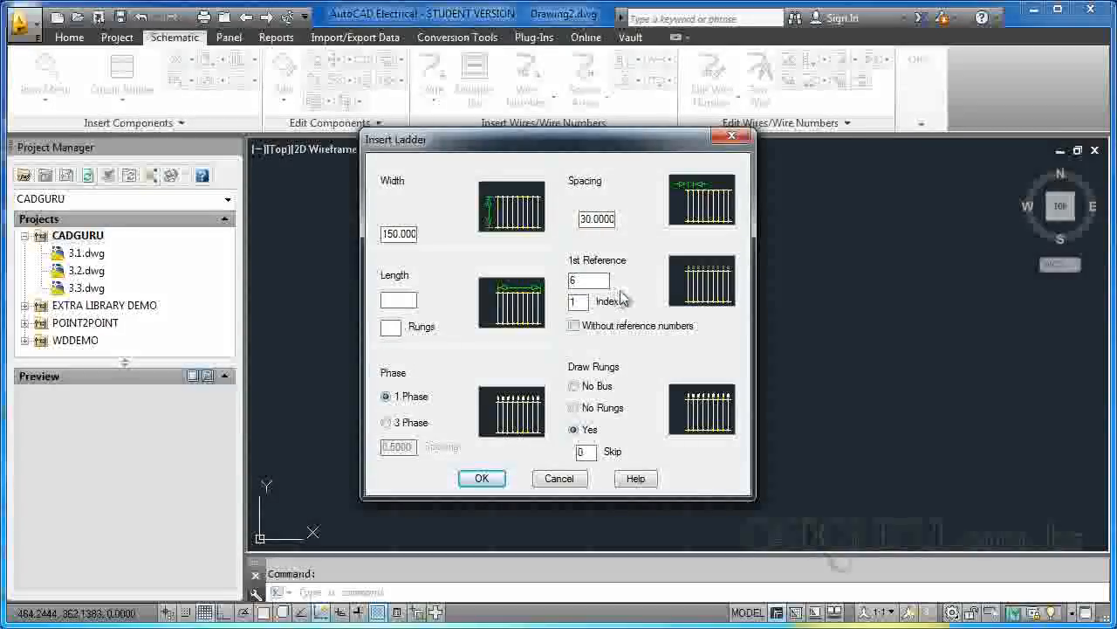
Set the second ladder's first reference to 10 and its index to 2
mouse_move(569, 144)
mouse_down()
mouse_move(786, 179)
mouse_move(896, 258)
mouse_move(819, 316)
mouse_up()
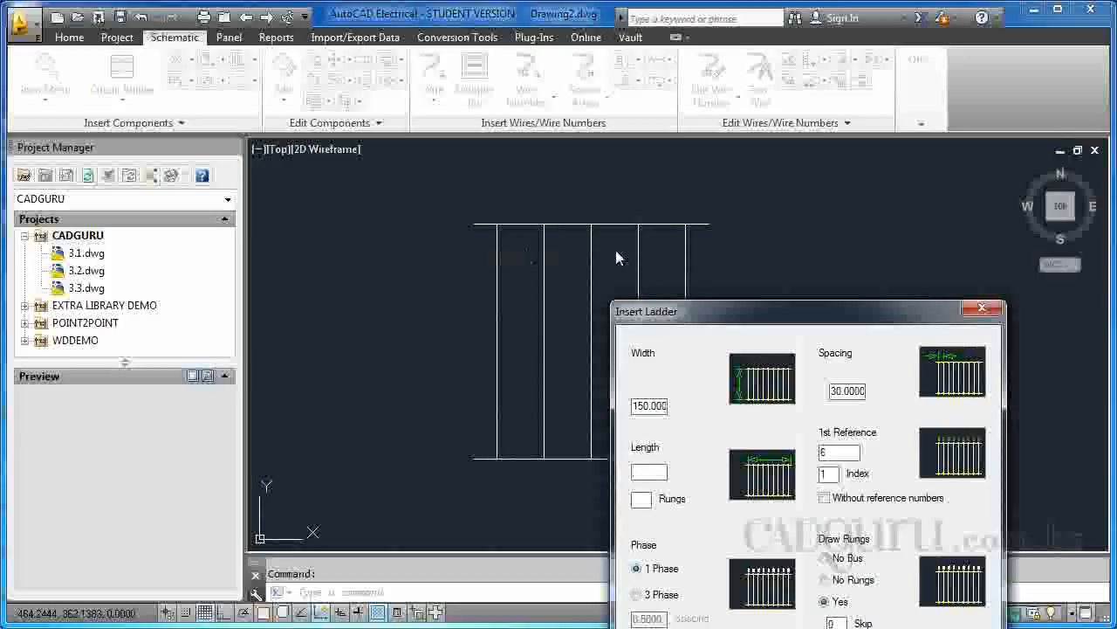
click(833, 451)
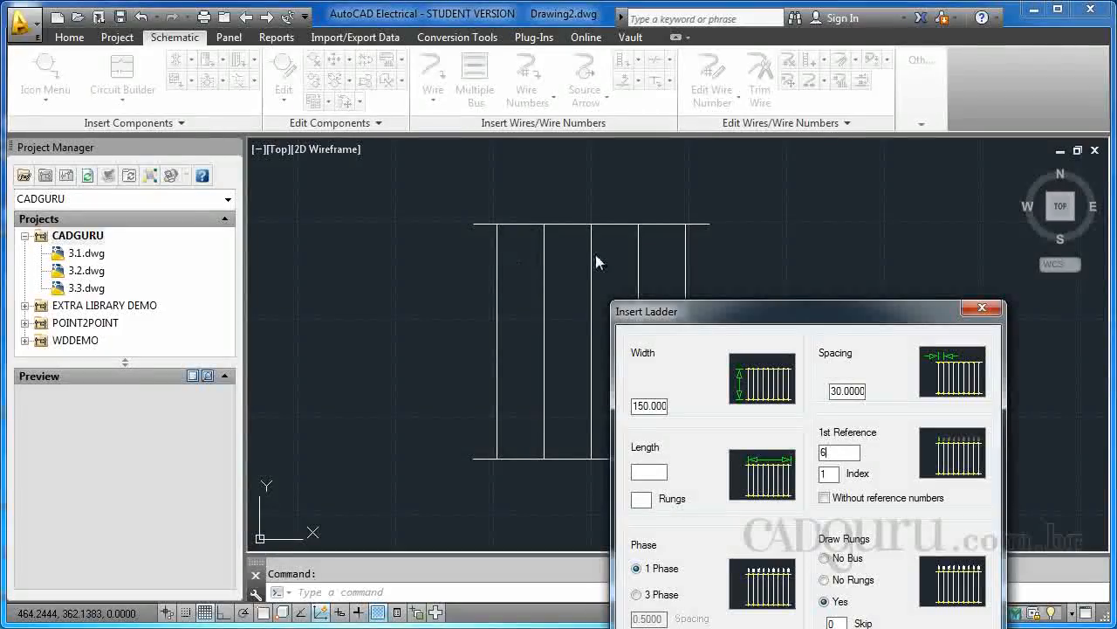
drag(830, 452, 818, 453)
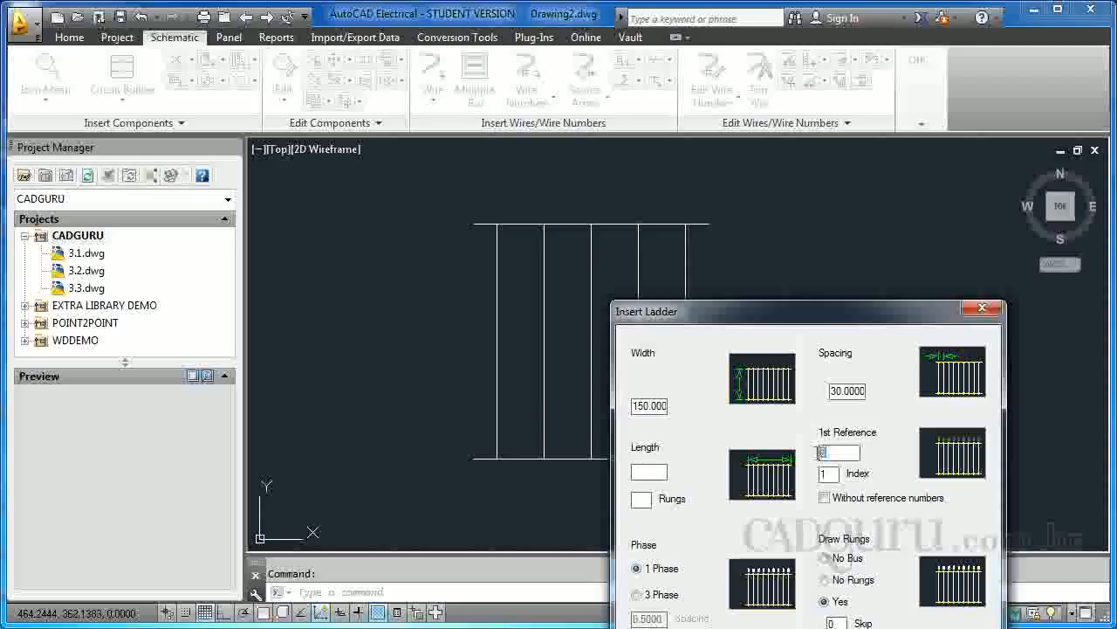
text(10)
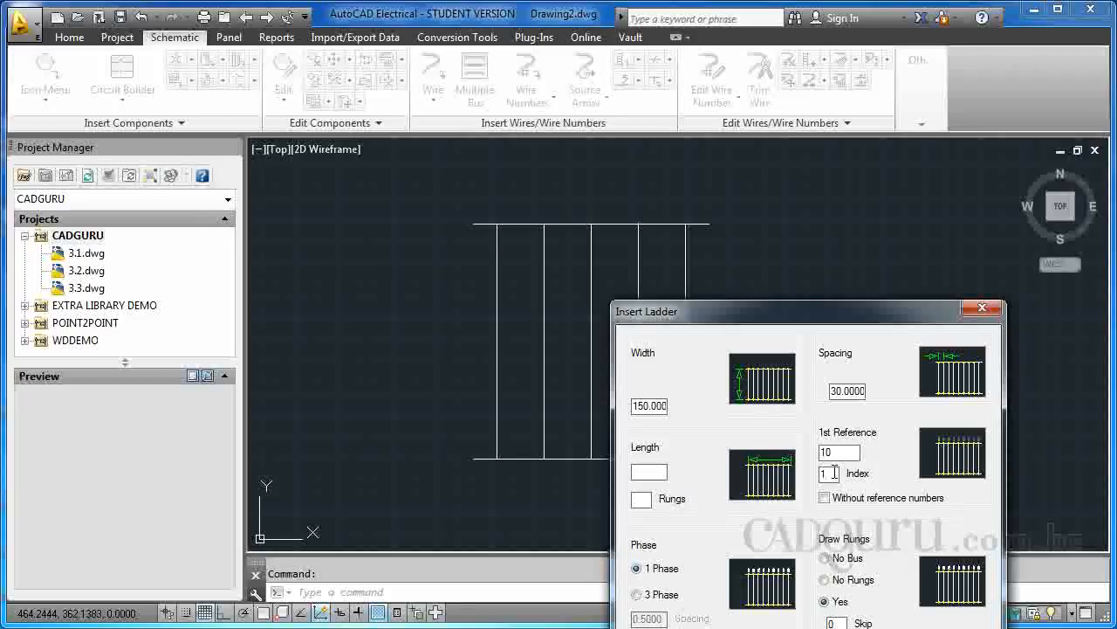
drag(778, 310, 705, 215)
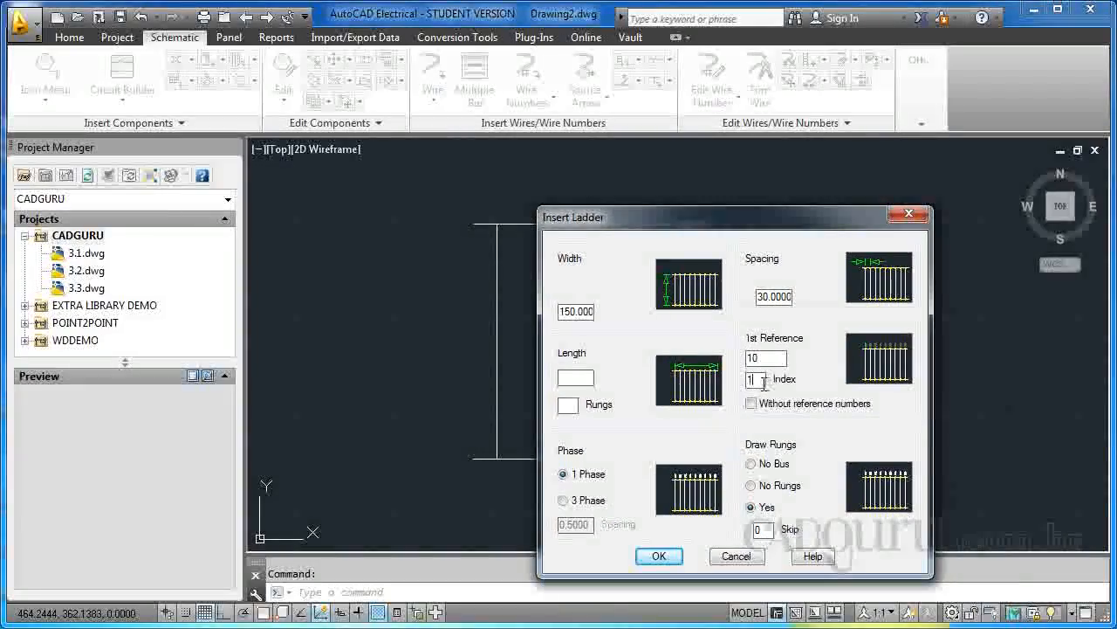
key(BackSpace)
text(2)
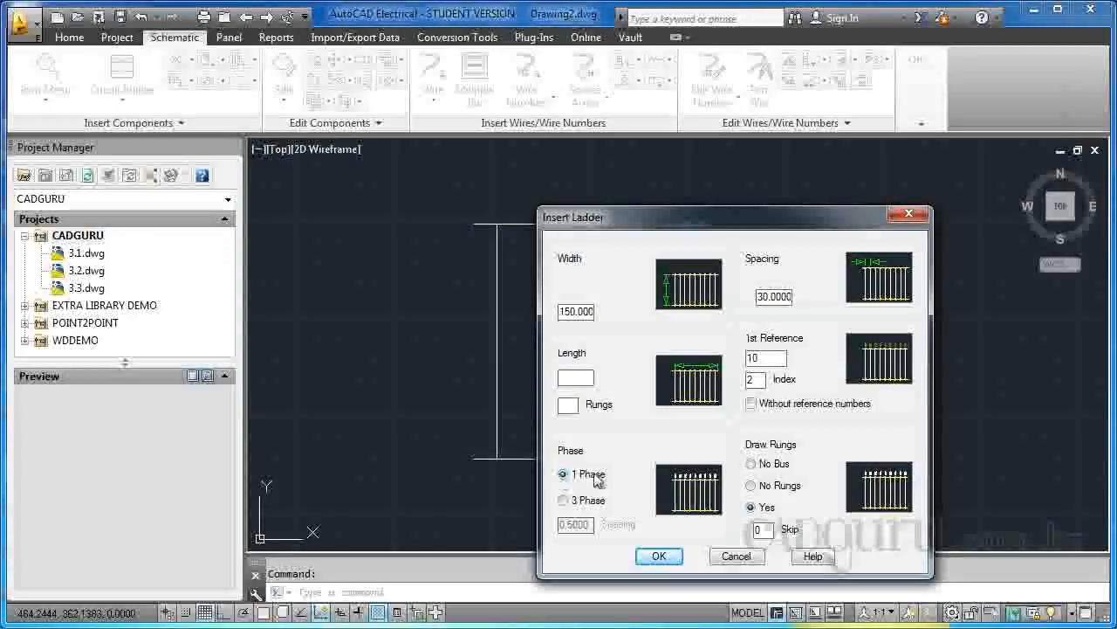
Place the second ladder with snap off, to the right of the first, extending its end point to give 13 rungs
click(656, 557)
scroll(751, 449, down, 2)
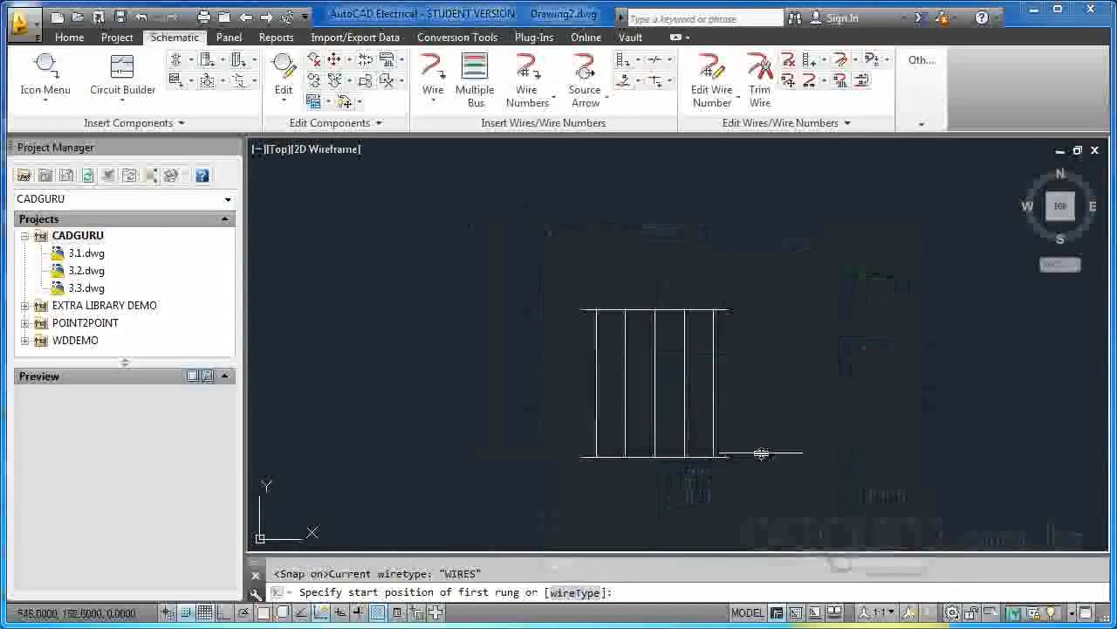
key(F9)
click(661, 316)
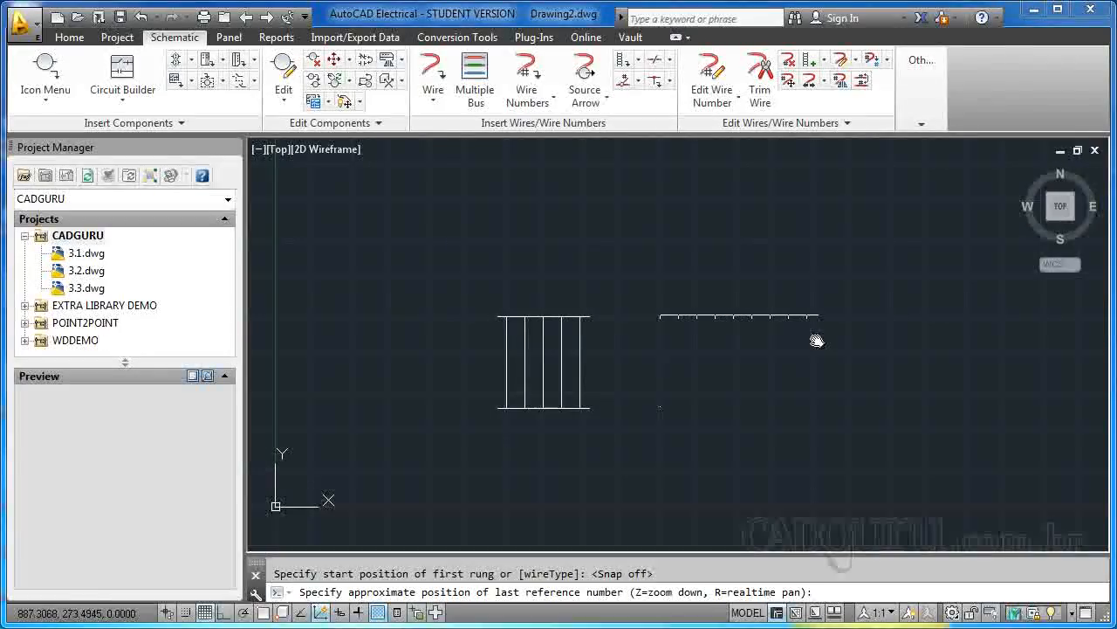
click(891, 340)
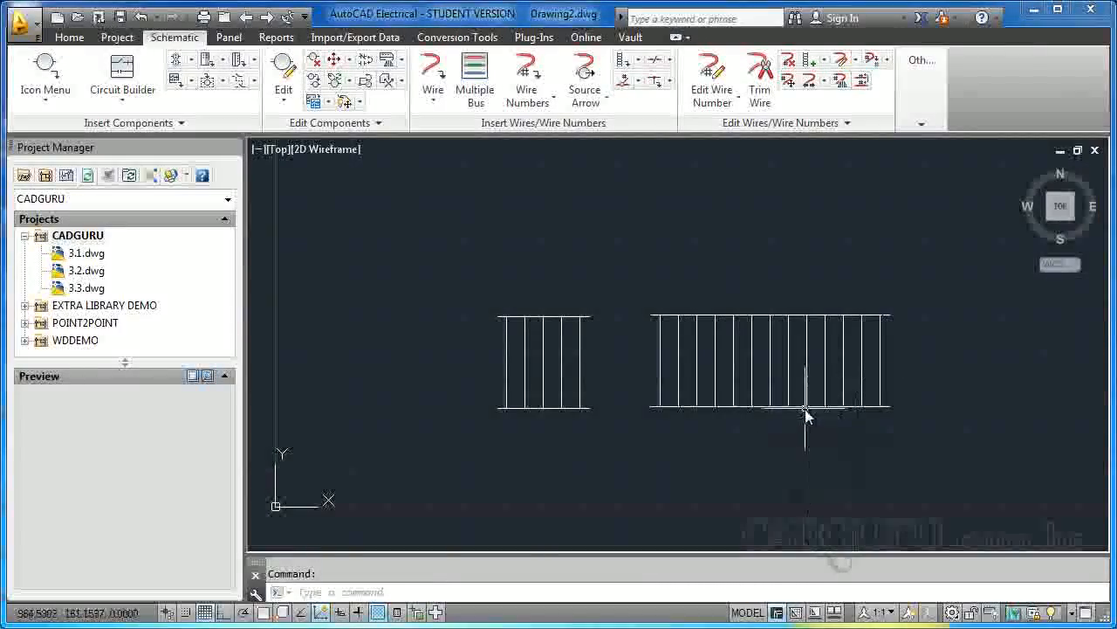
Examine the second ladder up close, following its rungs and reference numbering from end to end
scroll(670, 321, up, 2)
scroll(671, 329, up, 8)
scroll(629, 262, down, 5)
middle_drag(862, 368, 494, 408)
middle_drag(748, 388, 567, 399)
scroll(854, 288, up, 5)
scroll(854, 286, down, 3)
middle_drag(854, 286, 849, 301)
scroll(849, 305, down, 5)
middle_drag(873, 356, 533, 340)
scroll(681, 317, up, 8)
middle_drag(683, 332, 572, 610)
scroll(806, 462, down, 10)
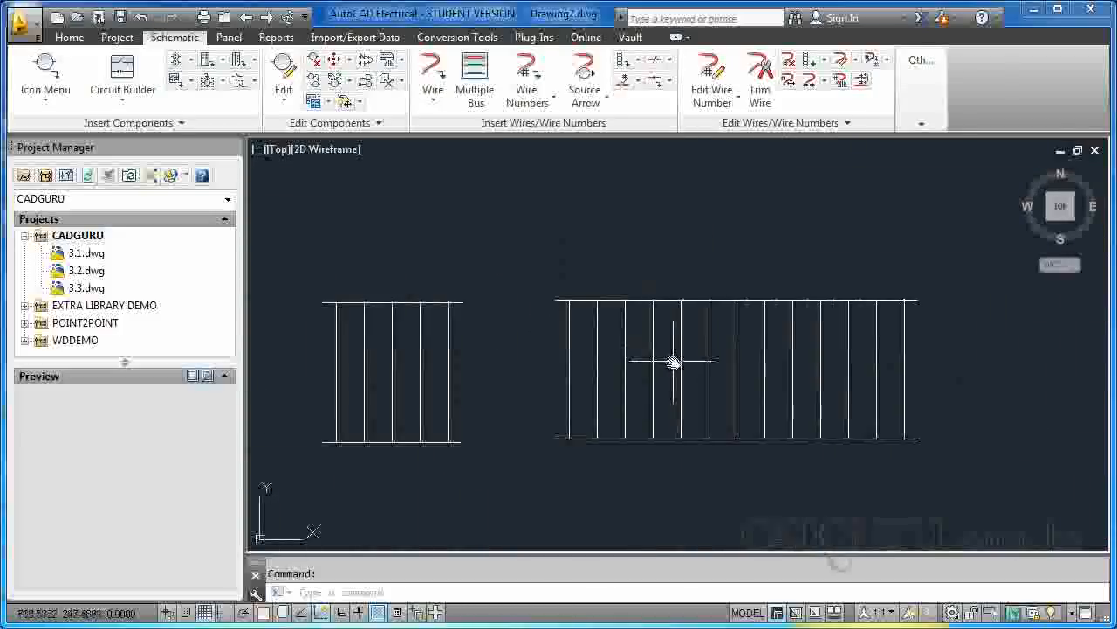